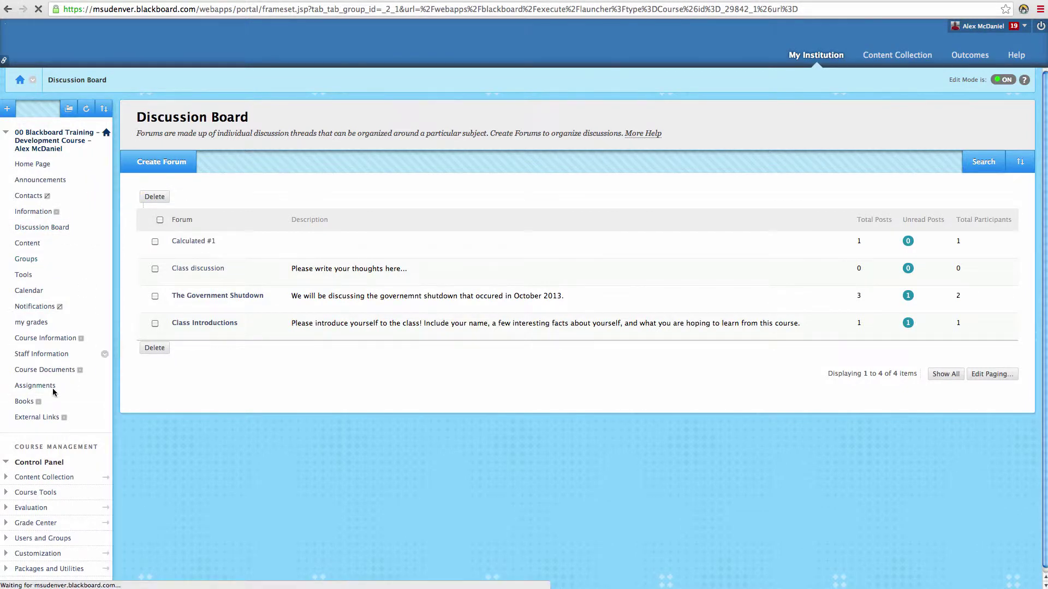
{"action": "left_click", "coordinate": [46, 415]}
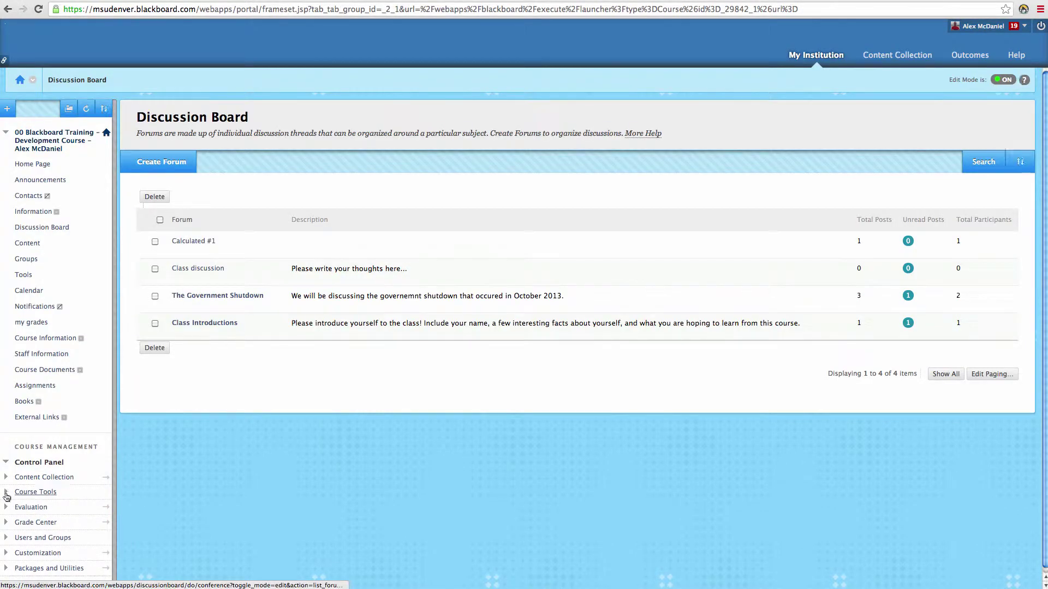
{"action": "left_click", "coordinate": [8, 493]}
{"action": "scroll", "coordinate": [55, 464], "scroll_direction": "down", "scroll_amount": 3}
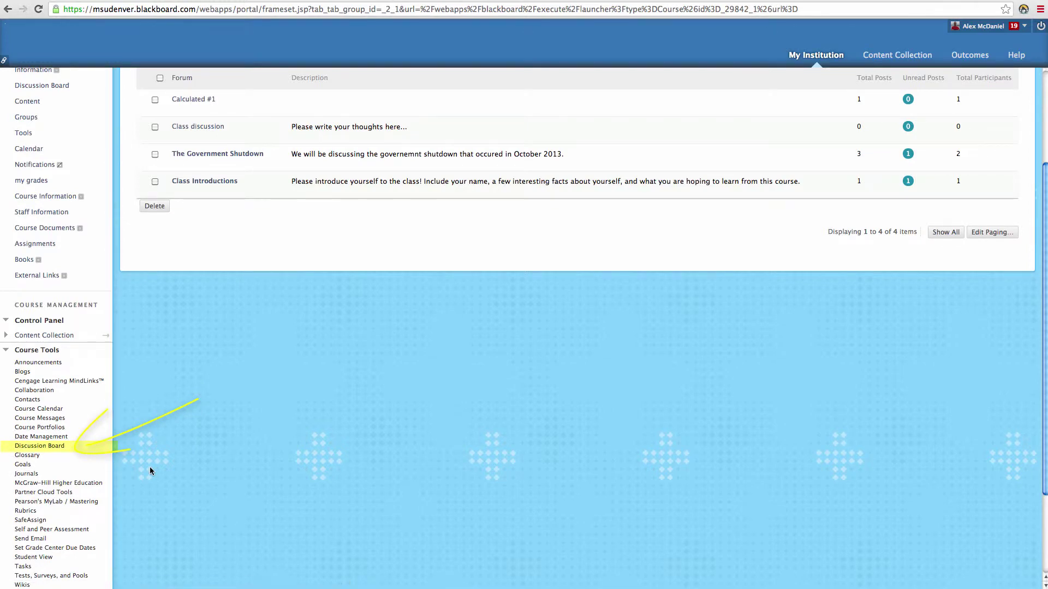
{"action": "left_click", "coordinate": [60, 446]}
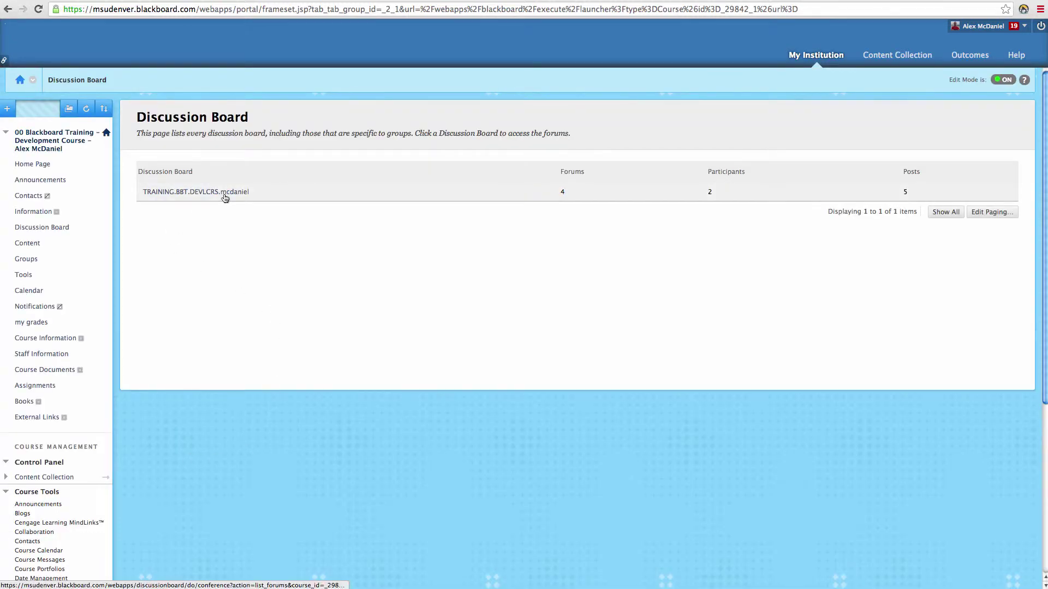
{"action": "scroll", "coordinate": [228, 192], "scroll_direction": "down", "scroll_amount": 1}
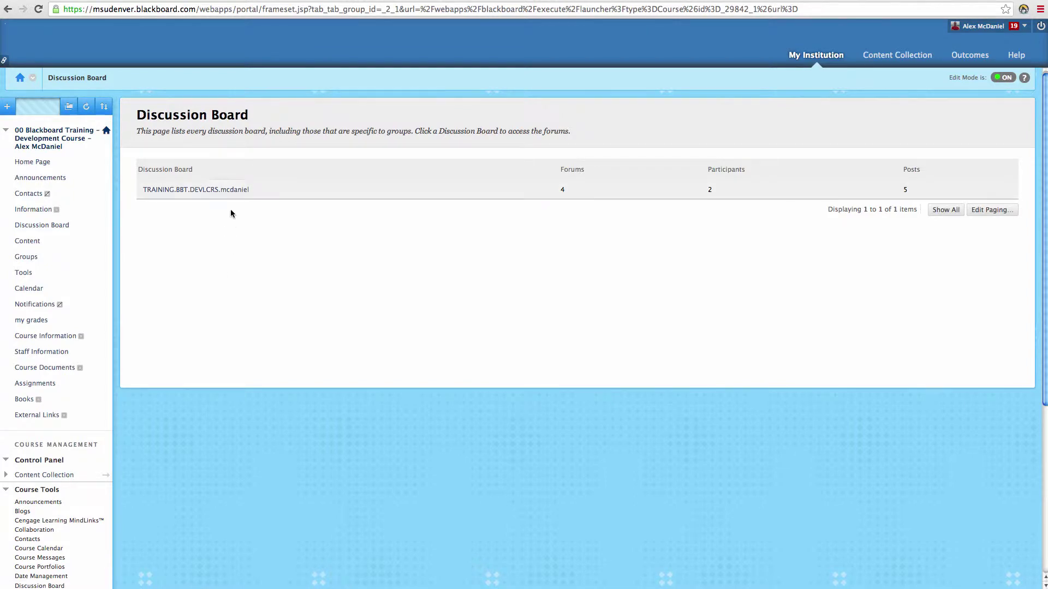
{"action": "left_click", "coordinate": [229, 190]}
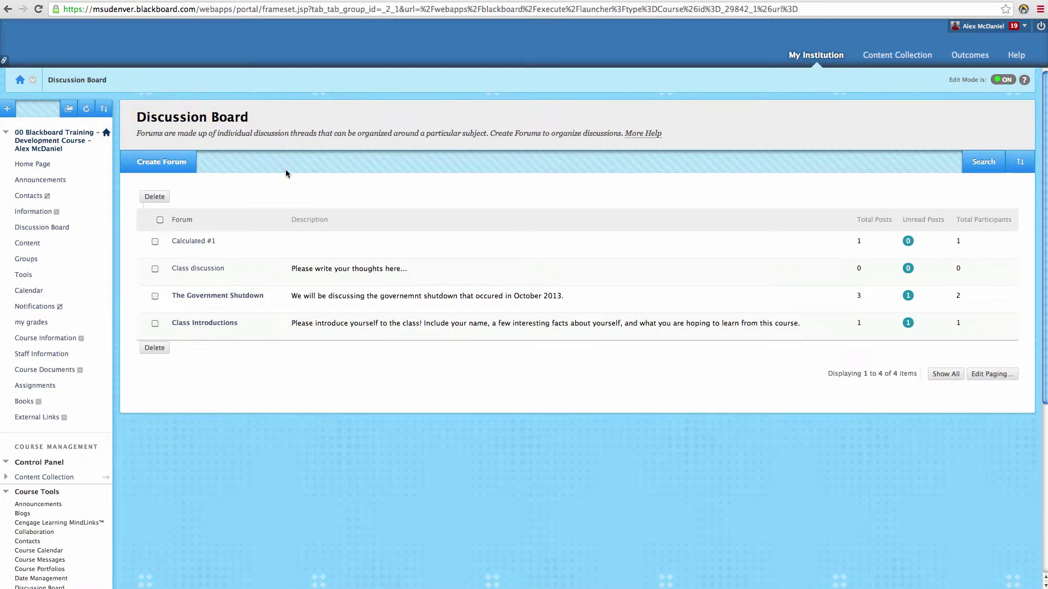
Create a new forum called 'Example Forum' with the description 'Discuss the class intro here'.
{"action": "left_click", "coordinate": [187, 171]}
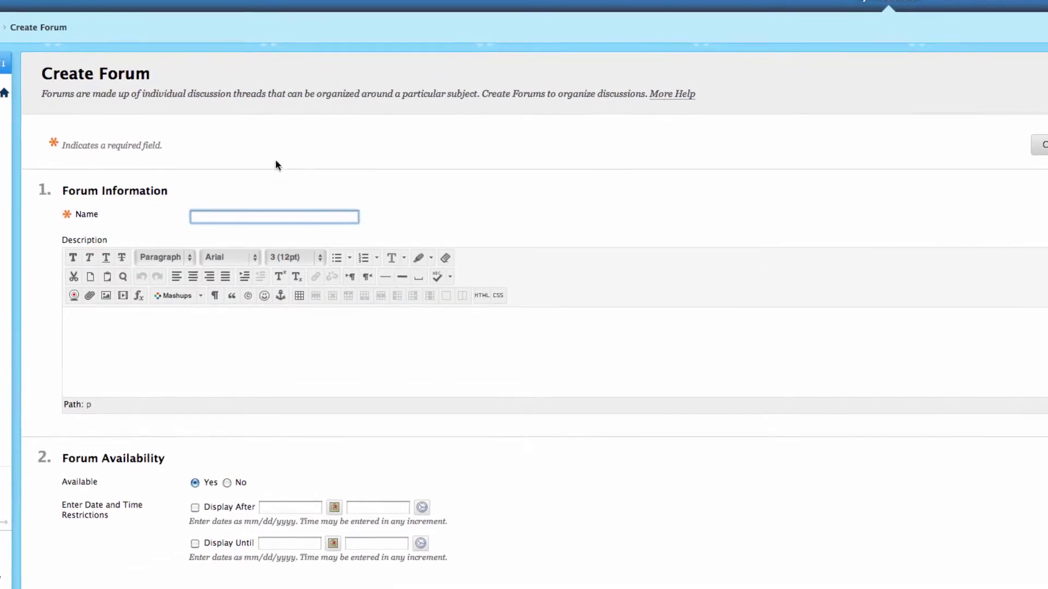
{"action": "type", "text": "Ex"}
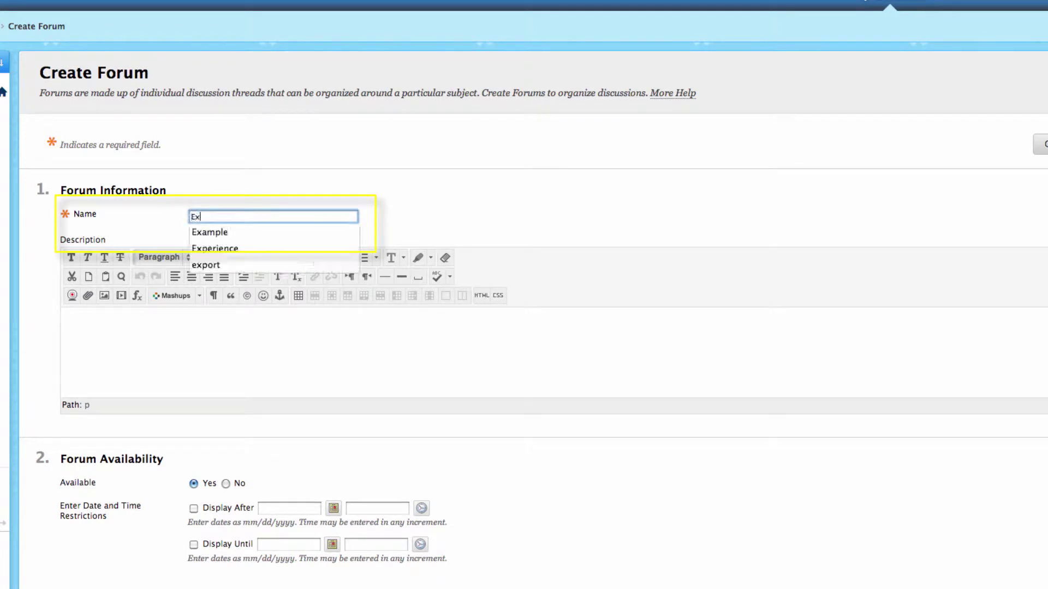
{"action": "type", "text": "ample Forum"}
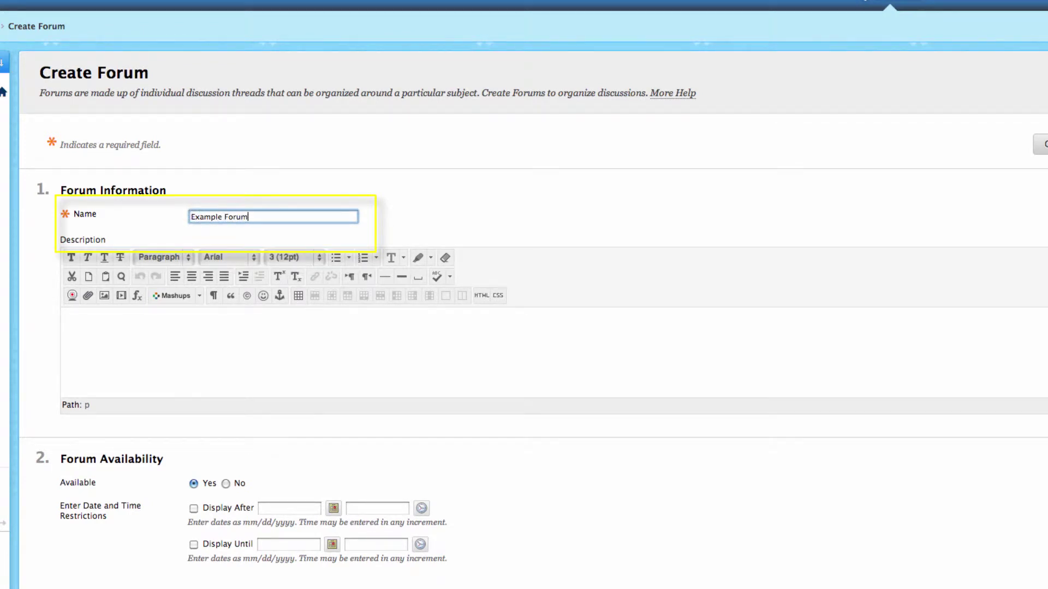
{"action": "left_click", "coordinate": [154, 356]}
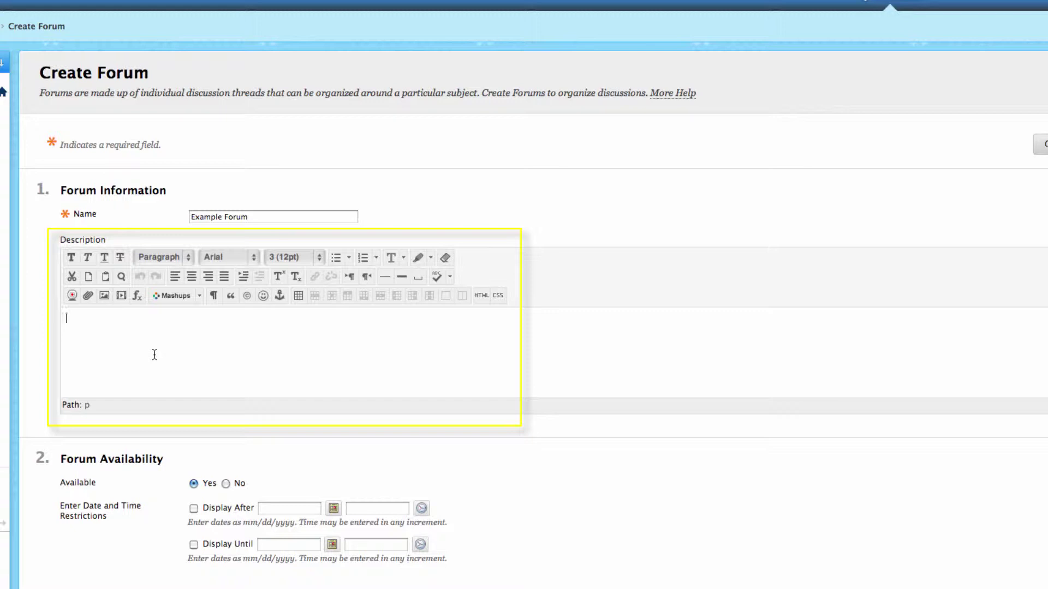
{"action": "type", "text": "Discuss the class intro here"}
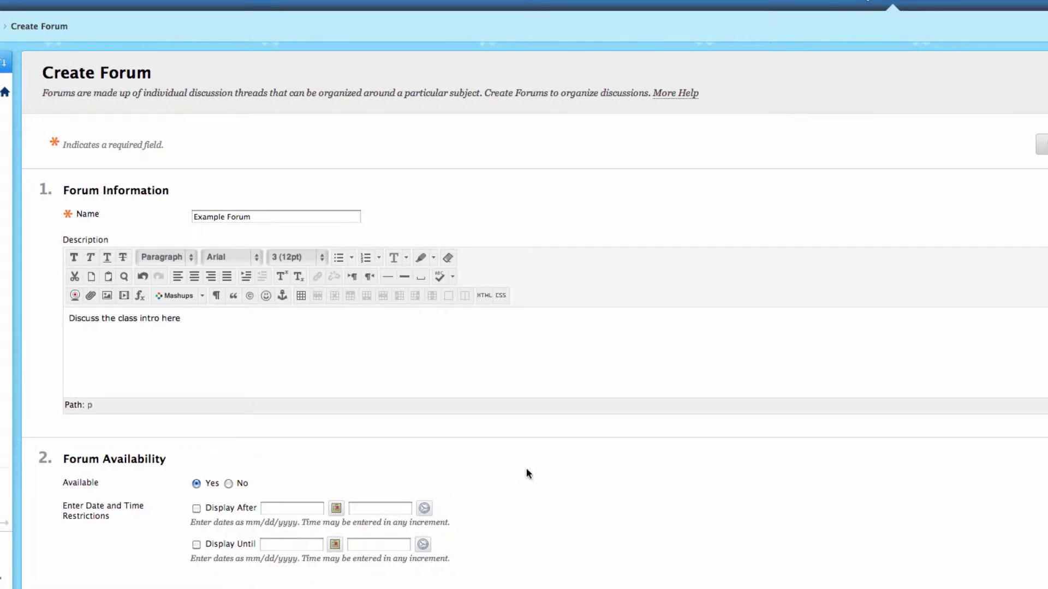
{"action": "scroll", "coordinate": [526, 469], "scroll_direction": "down", "scroll_amount": 1}
{"action": "scroll", "coordinate": [525, 473], "scroll_direction": "down", "scroll_amount": 1}
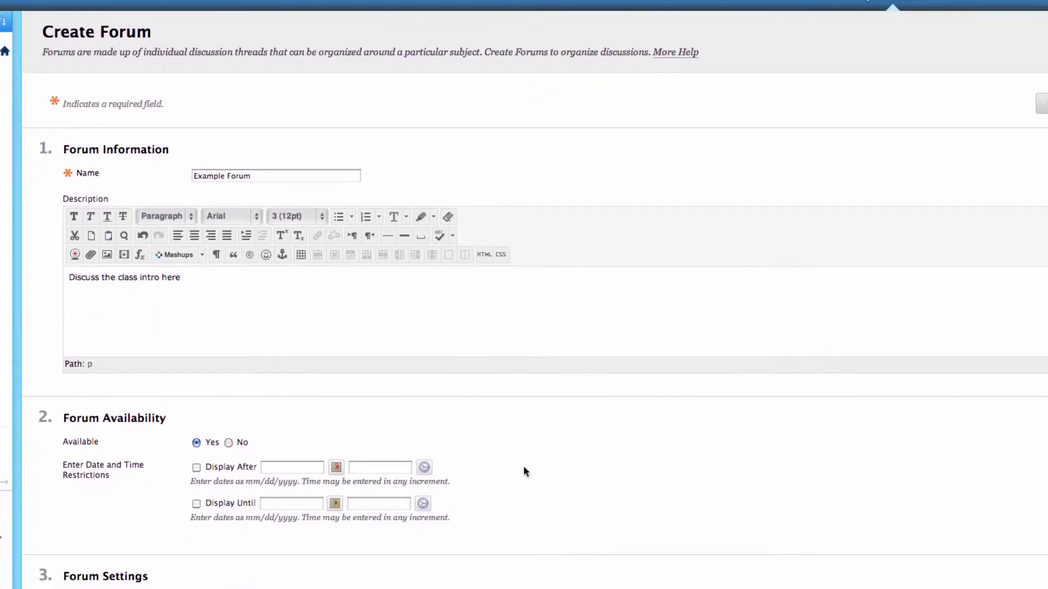
Tick Display After (10/08/2013) and Display Until (10/10/2013), then untick both to keep the forum unrestricted.
{"action": "scroll", "coordinate": [522, 466], "scroll_direction": "down", "scroll_amount": 1}
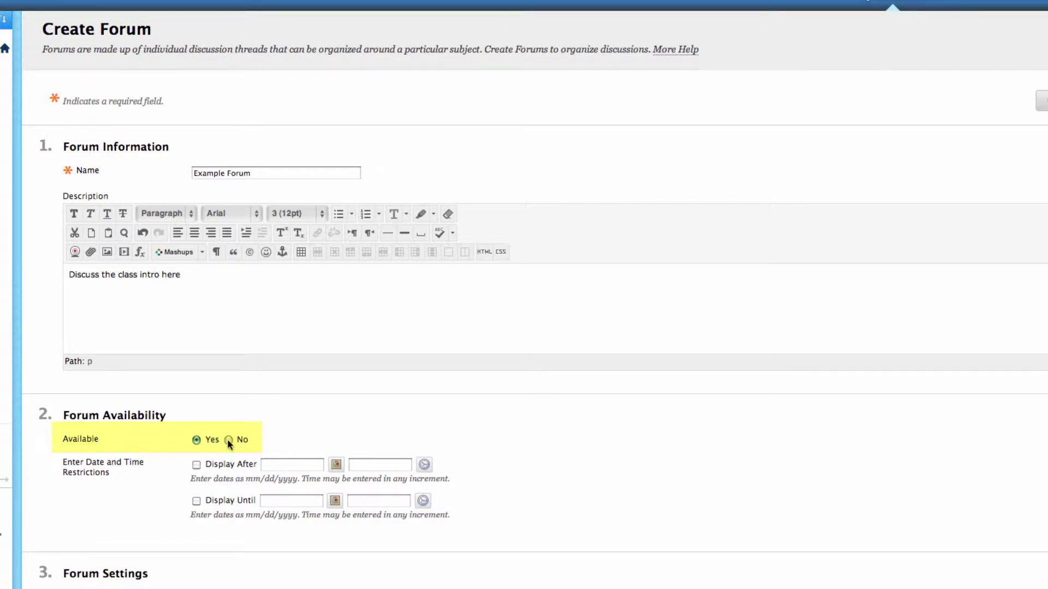
{"action": "scroll", "coordinate": [154, 455], "scroll_direction": "down", "scroll_amount": 3}
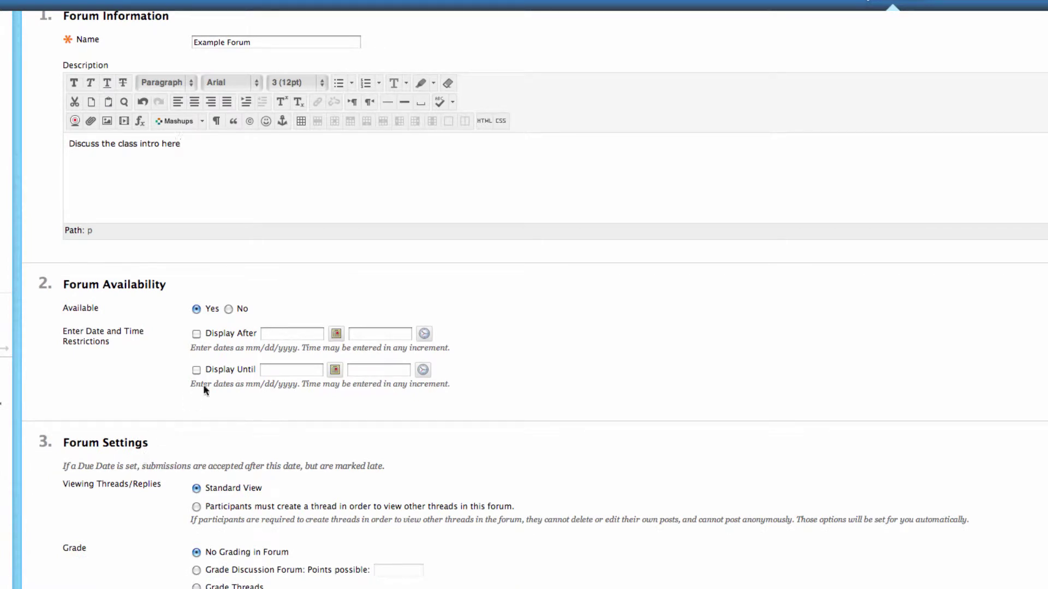
{"action": "left_click", "coordinate": [196, 334]}
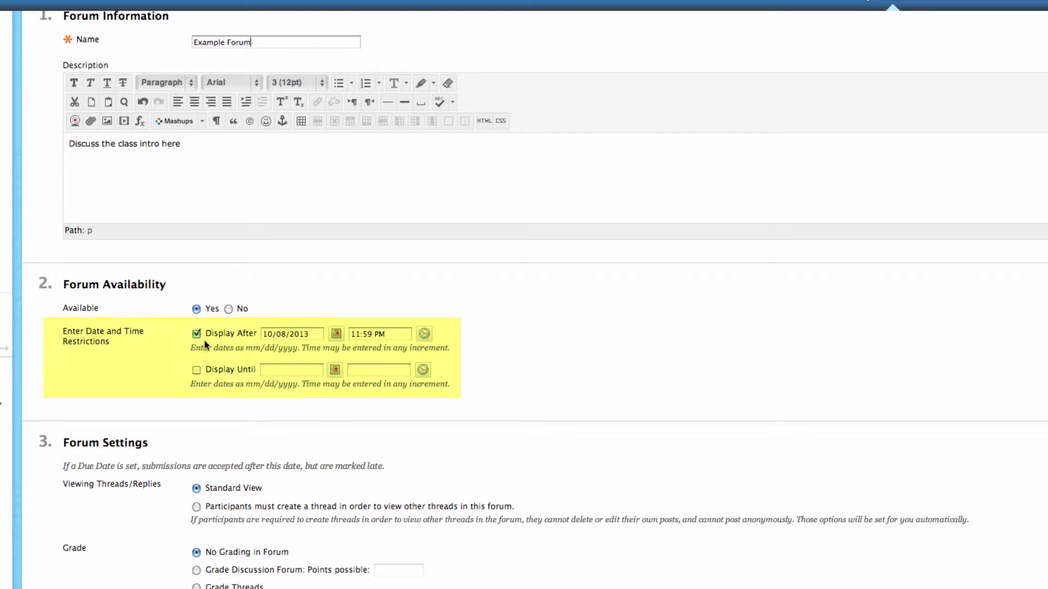
{"action": "left_click", "coordinate": [196, 370]}
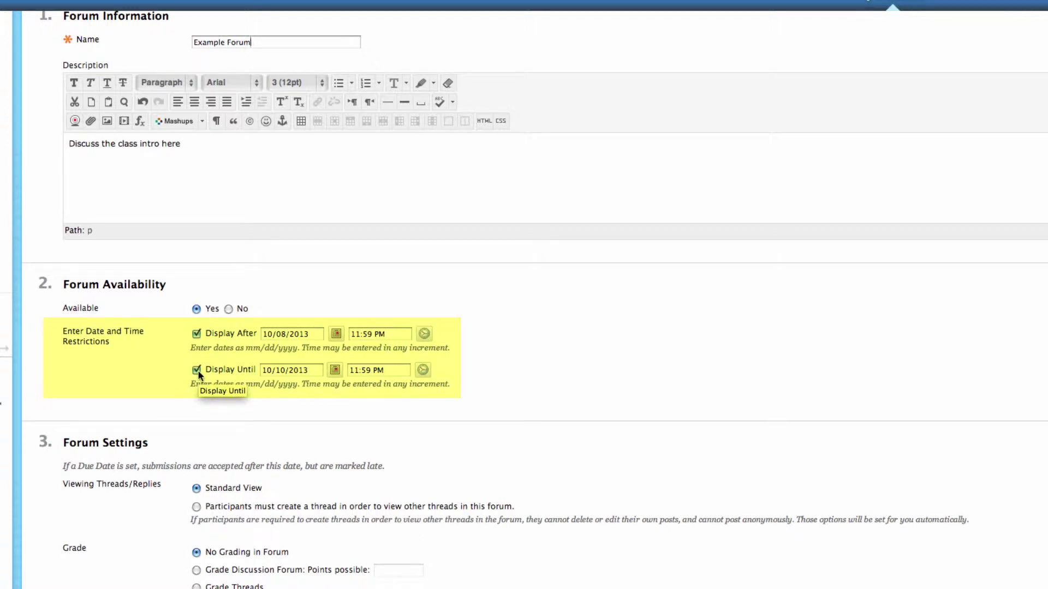
{"action": "left_click", "coordinate": [197, 370]}
{"action": "left_click", "coordinate": [196, 334]}
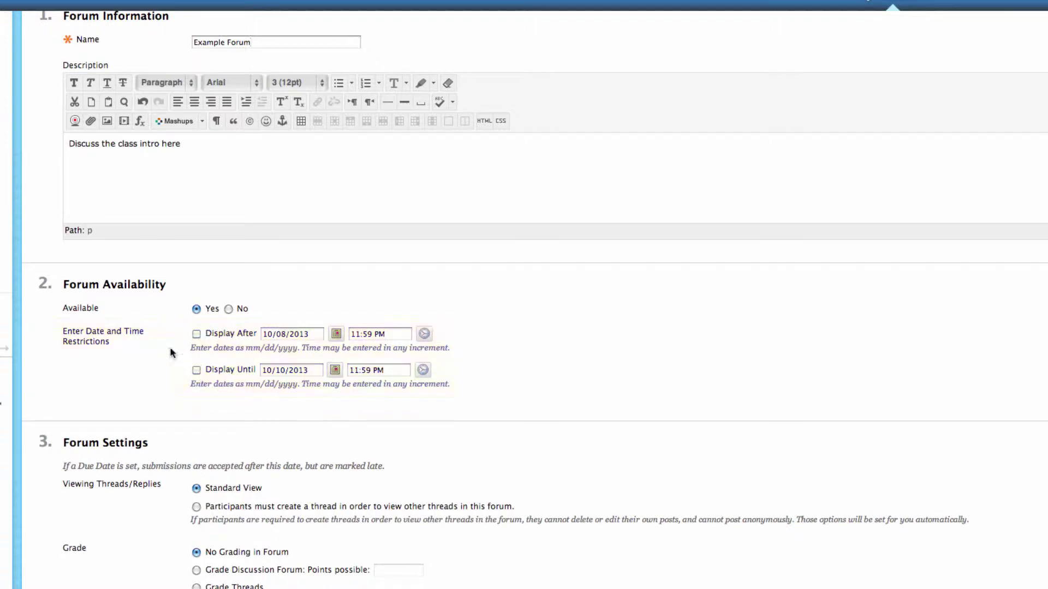
{"action": "scroll", "coordinate": [95, 384], "scroll_direction": "down", "scroll_amount": 5}
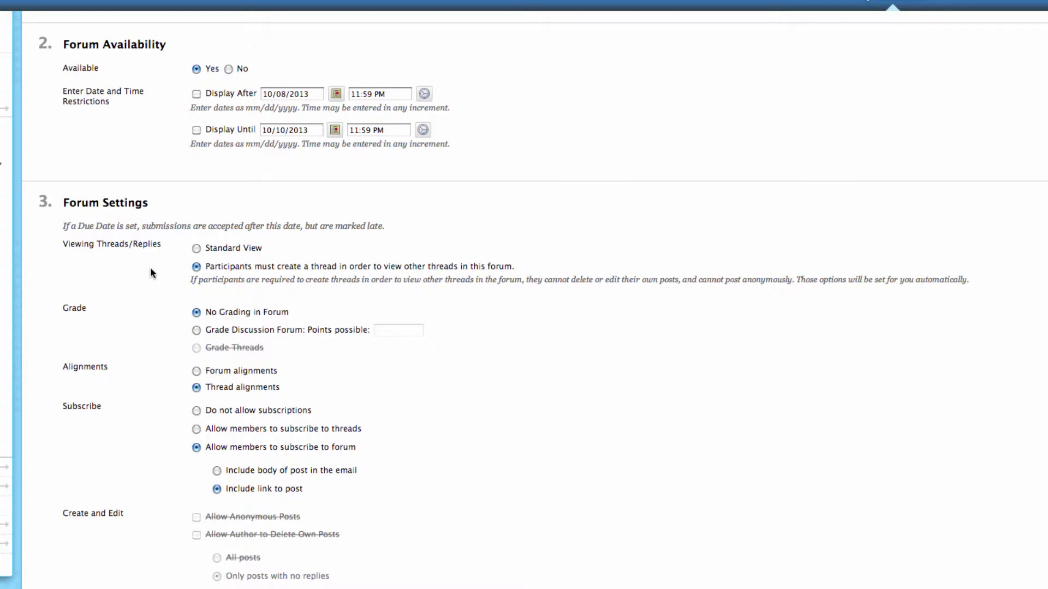
{"action": "left_click", "coordinate": [197, 249]}
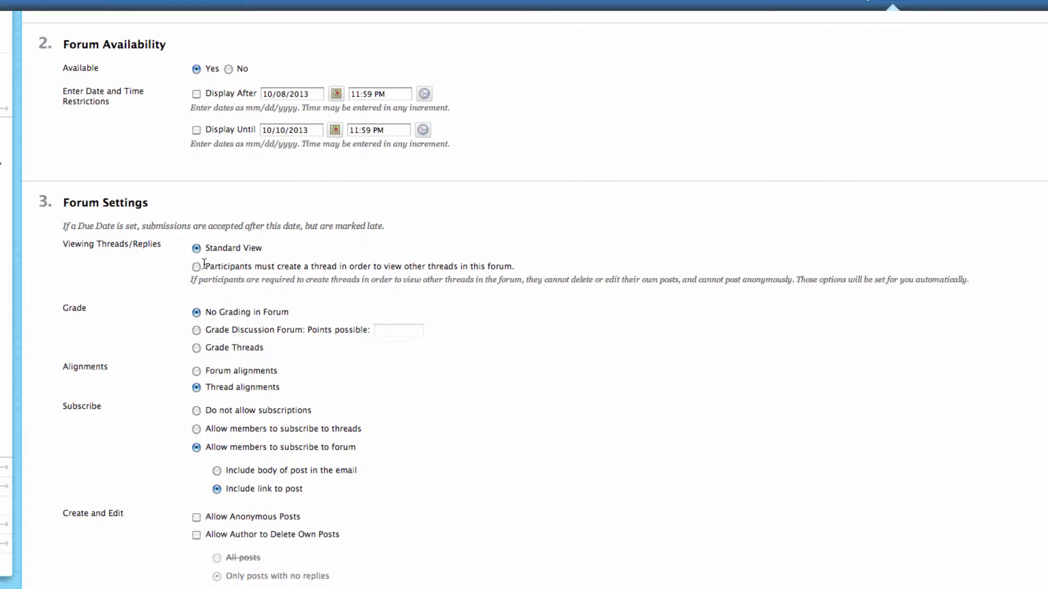
{"action": "scroll", "coordinate": [141, 334], "scroll_direction": "down", "scroll_amount": 1}
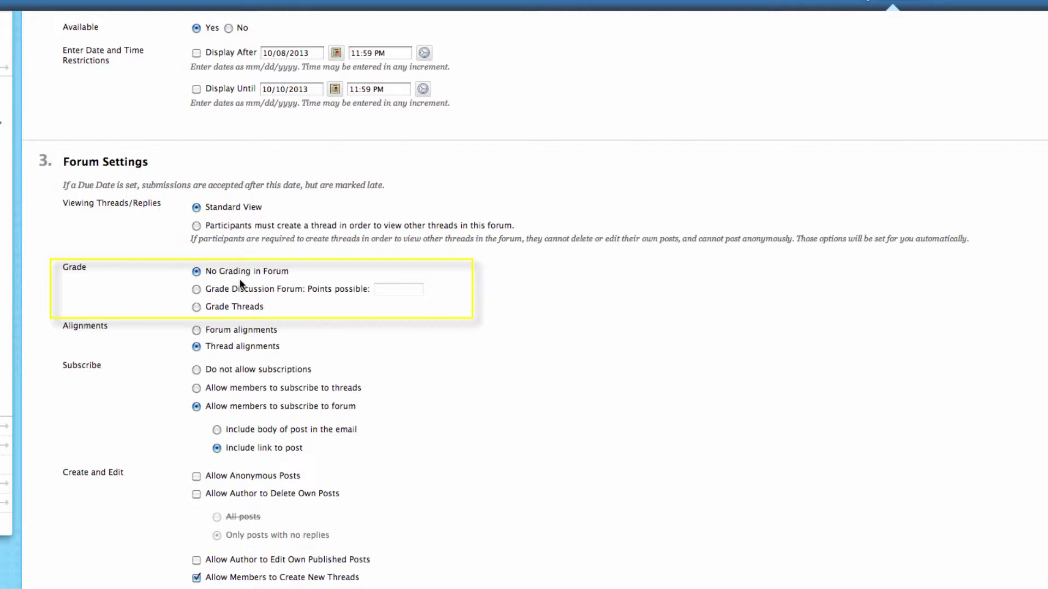
Try thread grading, then settle on Grade Discussion Forum so the whole forum is graded.
{"action": "left_click", "coordinate": [197, 289]}
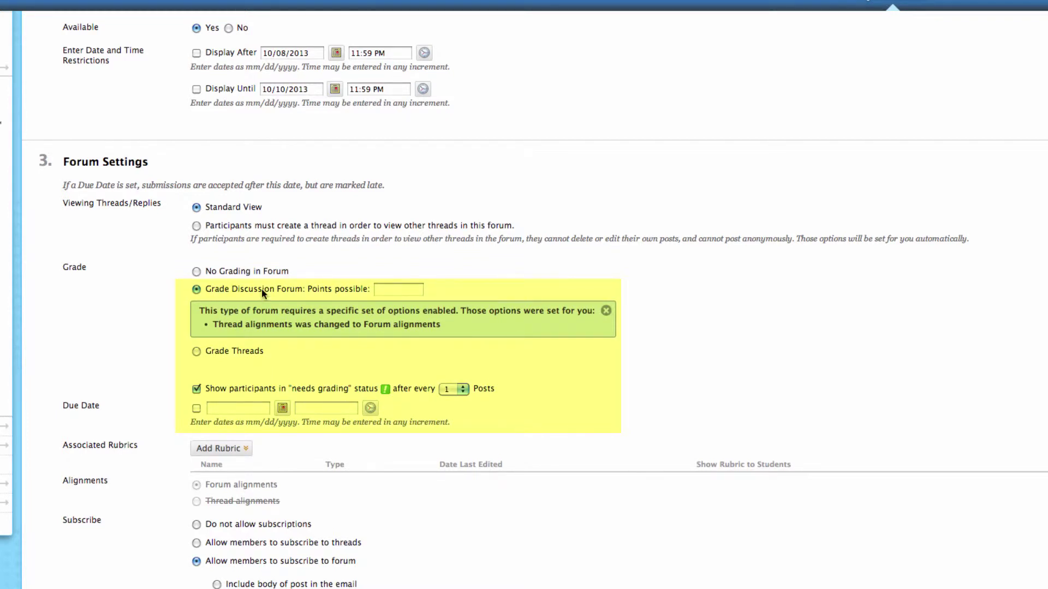
{"action": "left_click", "coordinate": [390, 291]}
{"action": "left_click", "coordinate": [197, 352]}
{"action": "left_click", "coordinate": [198, 352]}
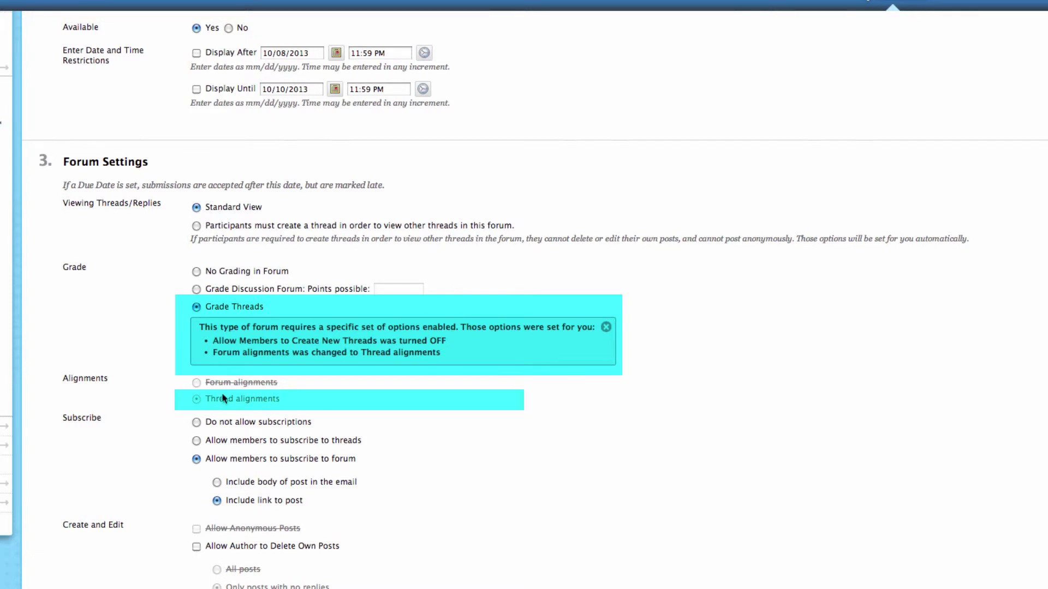
{"action": "left_click", "coordinate": [198, 286]}
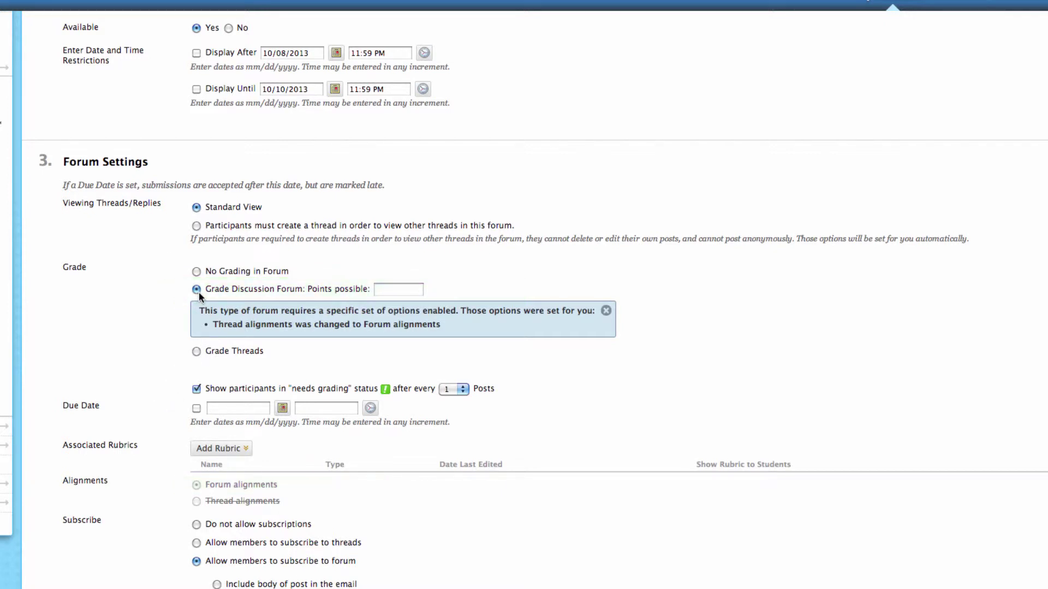
Enable the 10/08/2013 11:59 PM due date and flag needs grading after every 5 posts.
{"action": "left_click", "coordinate": [196, 408]}
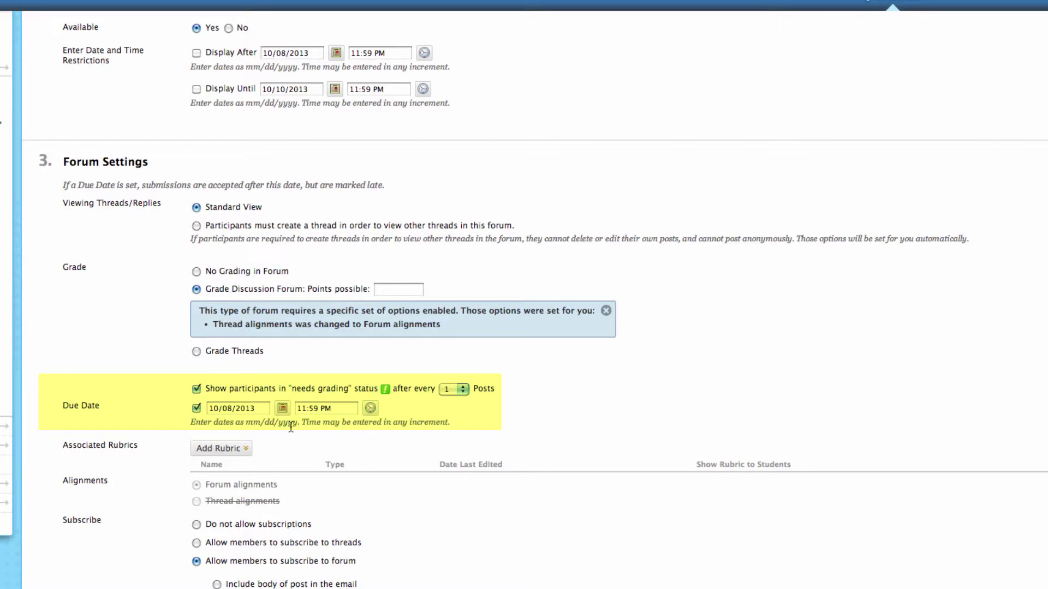
{"action": "left_click", "coordinate": [462, 393]}
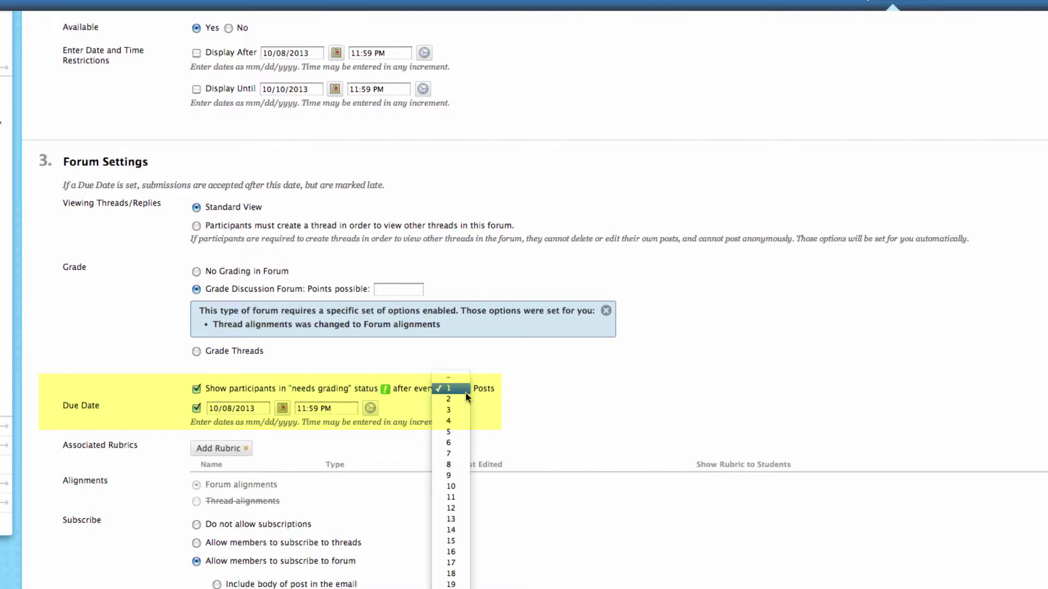
{"action": "left_click", "coordinate": [556, 392]}
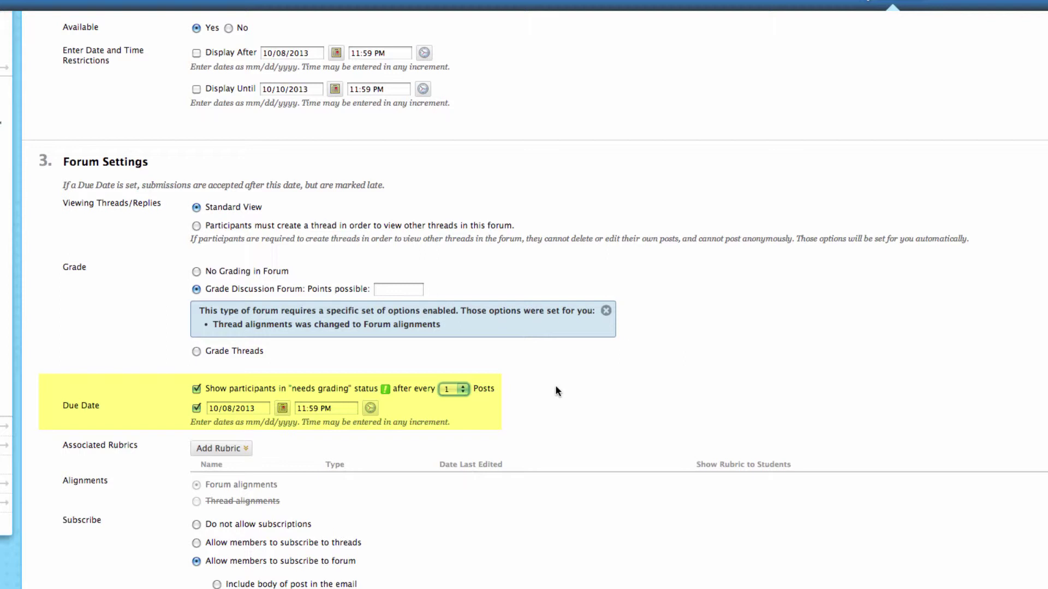
{"action": "left_click", "coordinate": [468, 390]}
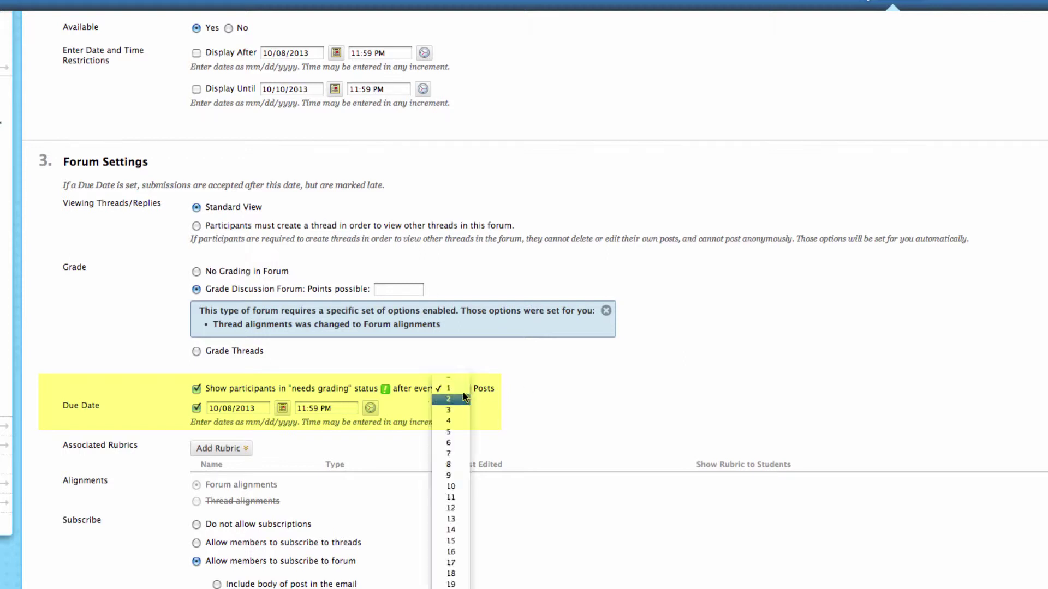
{"action": "left_click", "coordinate": [464, 390]}
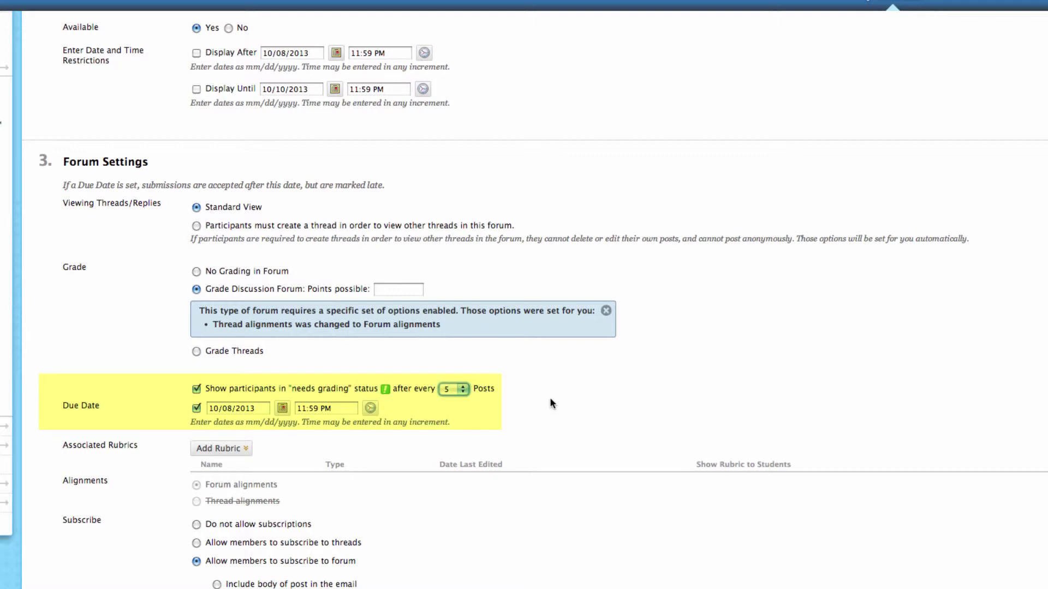
{"action": "scroll", "coordinate": [546, 414], "scroll_direction": "down", "scroll_amount": 1}
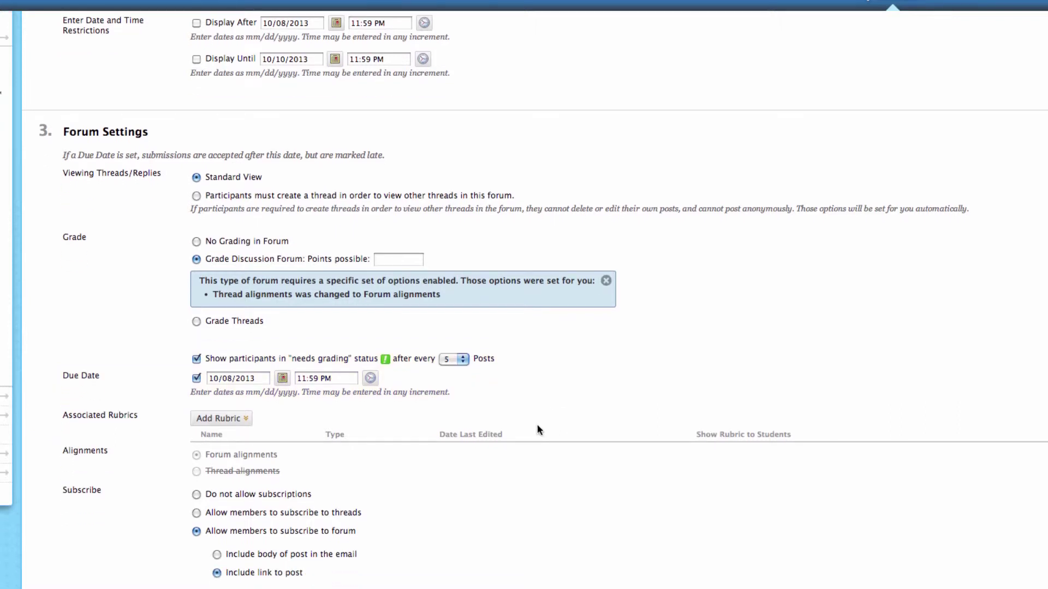
{"action": "scroll", "coordinate": [528, 414], "scroll_direction": "down", "scroll_amount": 3}
{"action": "left_click", "coordinate": [224, 332]}
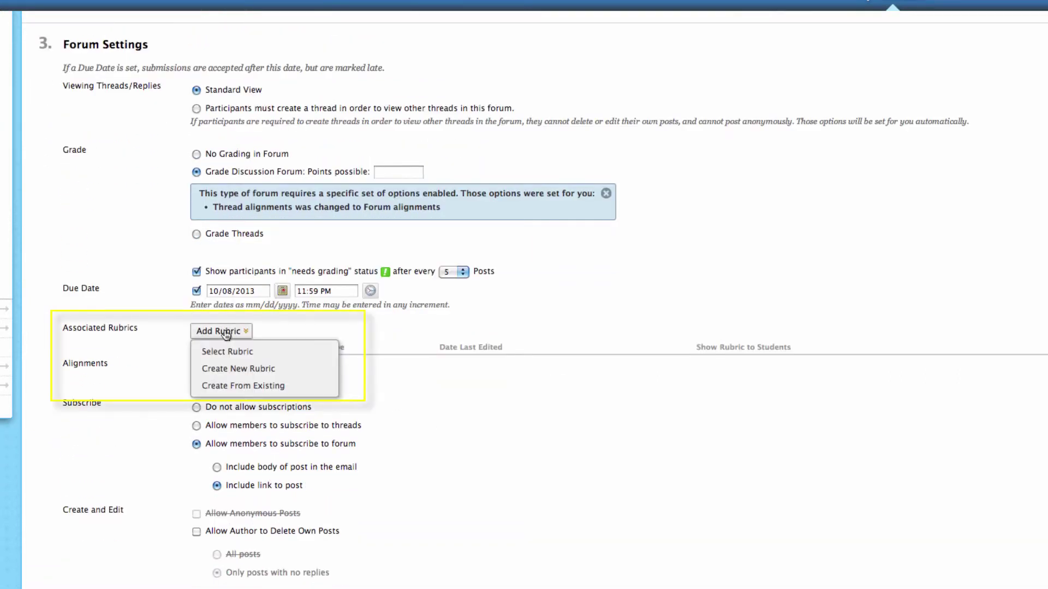
{"action": "left_click", "coordinate": [227, 334]}
{"action": "scroll", "coordinate": [418, 391], "scroll_direction": "down", "scroll_amount": 3}
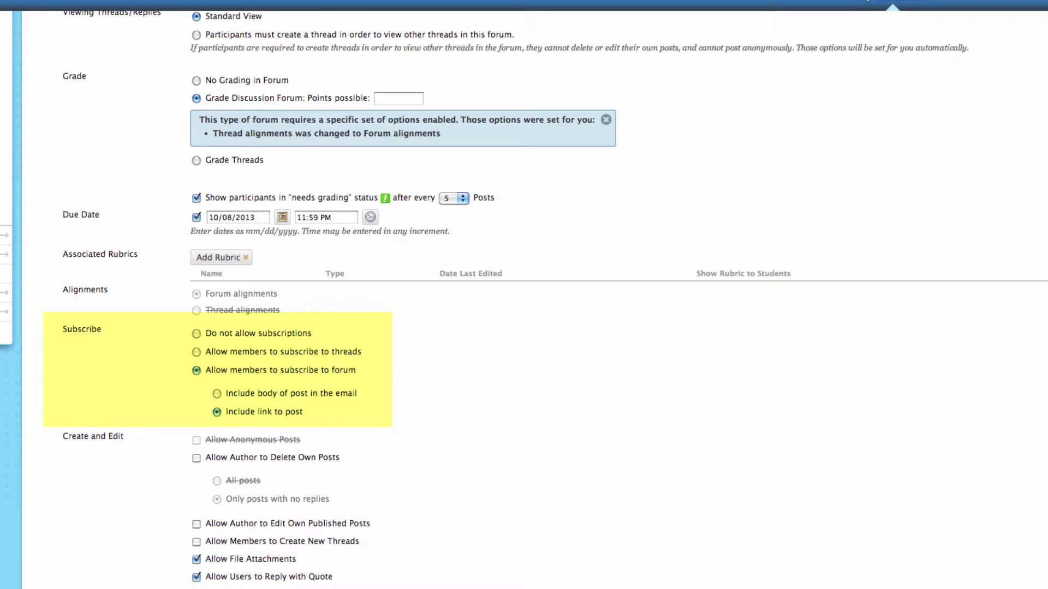
{"action": "left_click", "coordinate": [196, 334]}
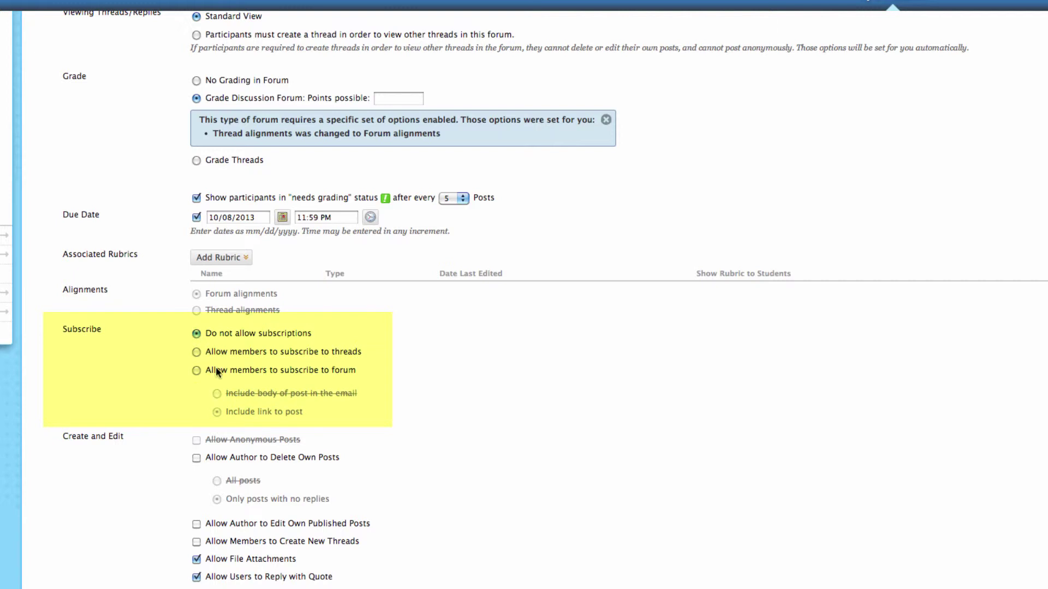
{"action": "left_click", "coordinate": [197, 352]}
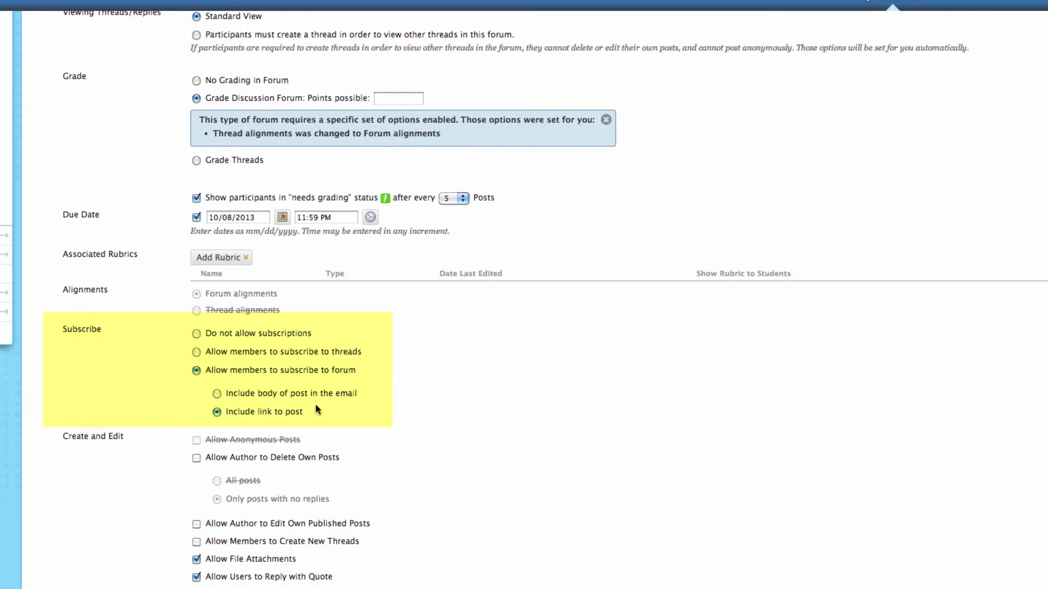
Keep author post deletion off and let authors edit their own published posts.
{"action": "scroll", "coordinate": [369, 423], "scroll_direction": "down", "scroll_amount": 3}
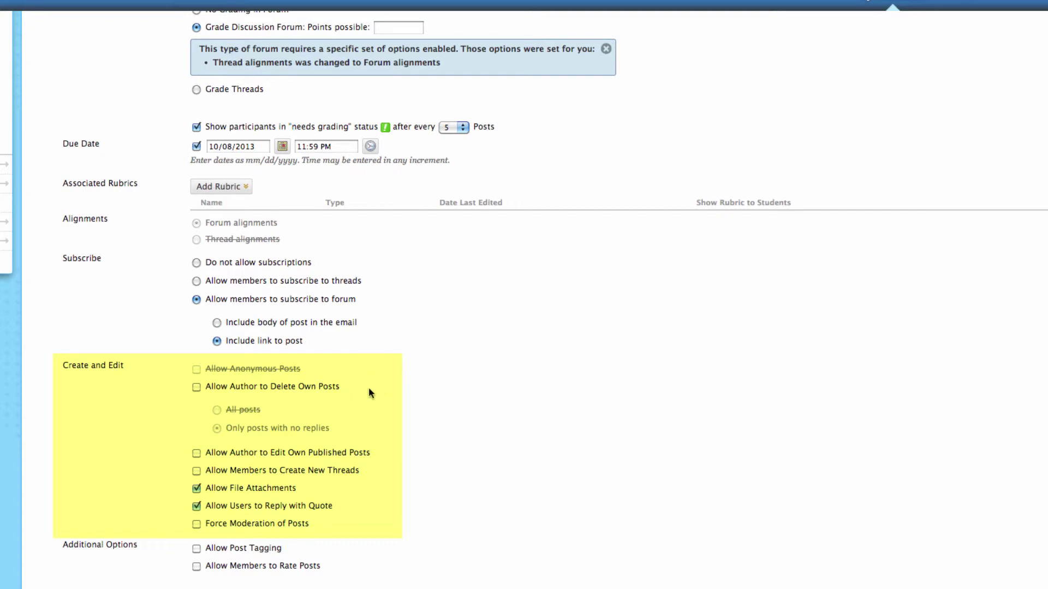
{"action": "left_click", "coordinate": [196, 387]}
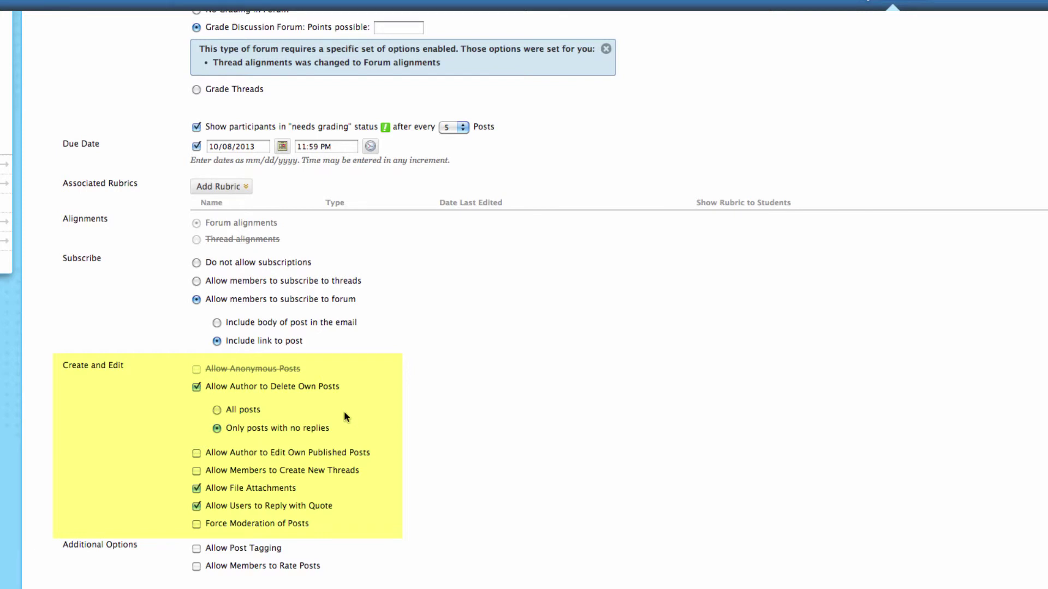
{"action": "left_click", "coordinate": [196, 387]}
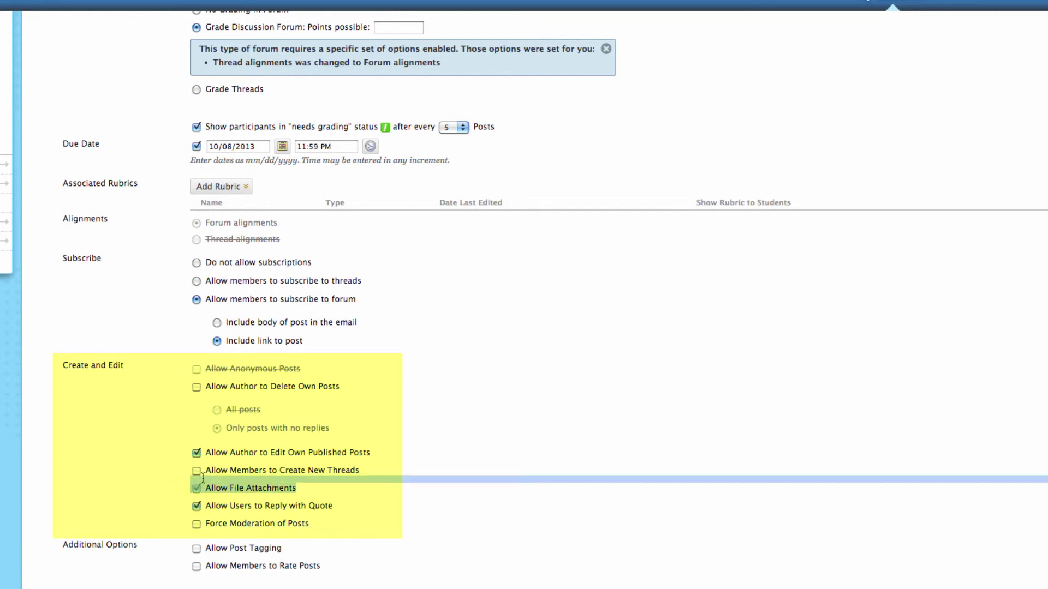
{"action": "left_click_drag", "start_coordinate": [174, 484], "coordinate": [309, 483]}
{"action": "left_click", "coordinate": [309, 483]}
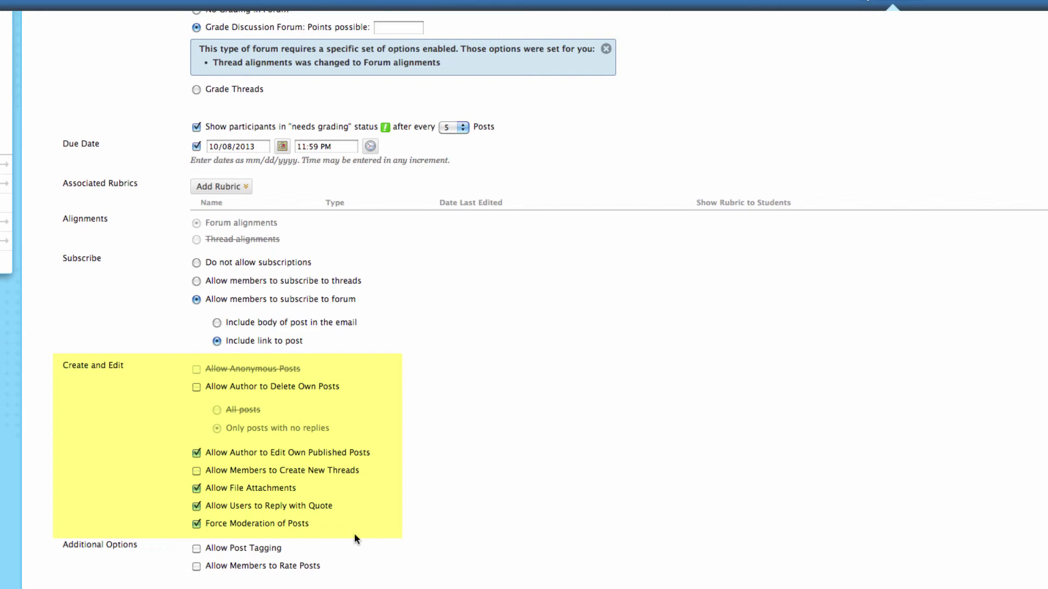
Switch off forced moderation and allow members to tag posts.
{"action": "left_click", "coordinate": [196, 524]}
{"action": "scroll", "coordinate": [524, 295], "scroll_direction": "down", "scroll_amount": 2}
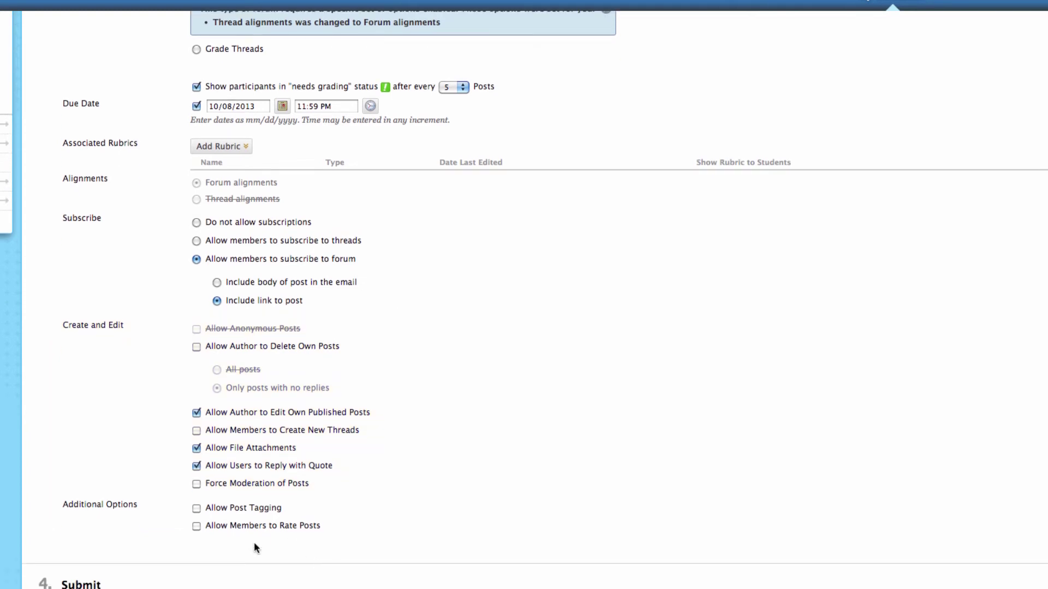
{"action": "left_click", "coordinate": [196, 509]}
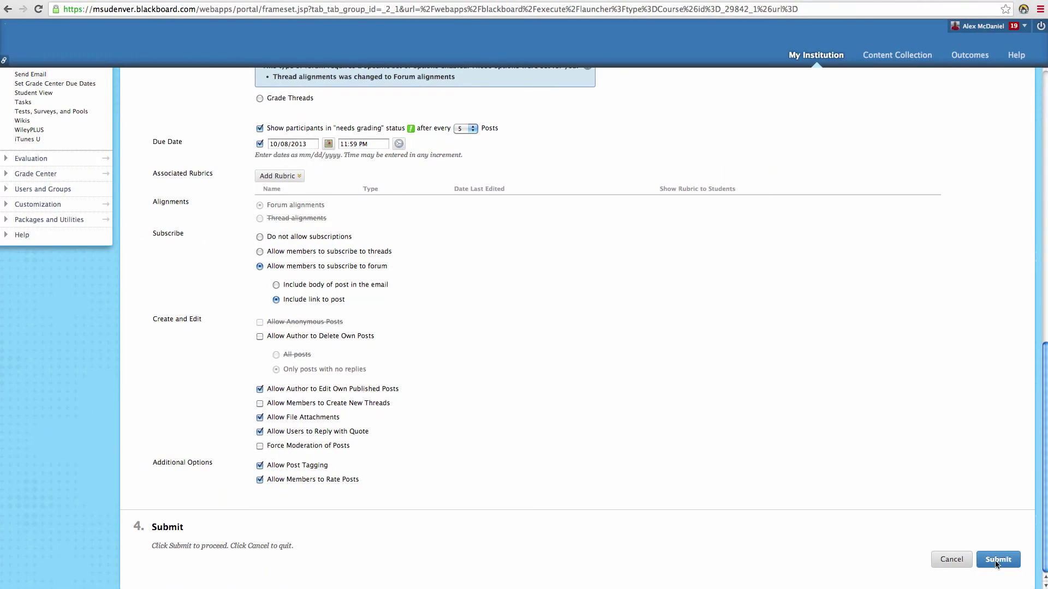
Submit the new forum, then open Example Forum from the Discussion Board list.
{"action": "left_click", "coordinate": [996, 561]}
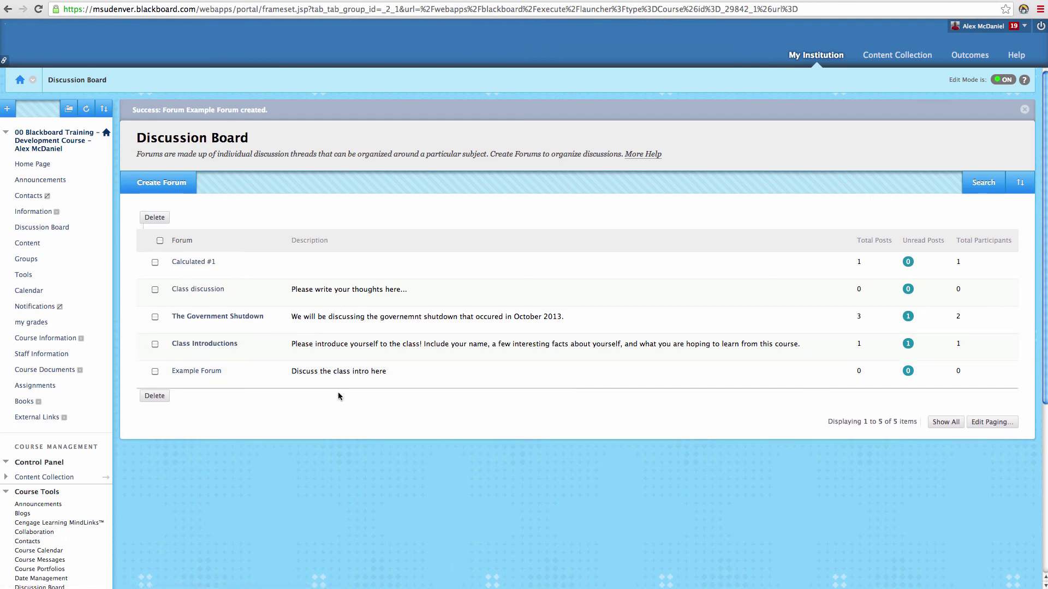
{"action": "left_click", "coordinate": [191, 371]}
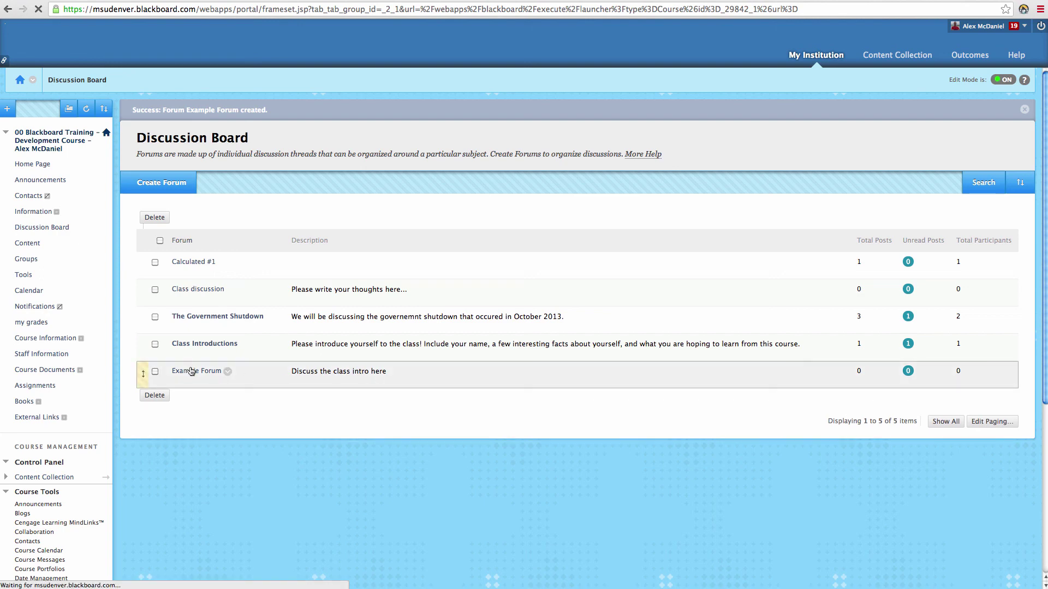